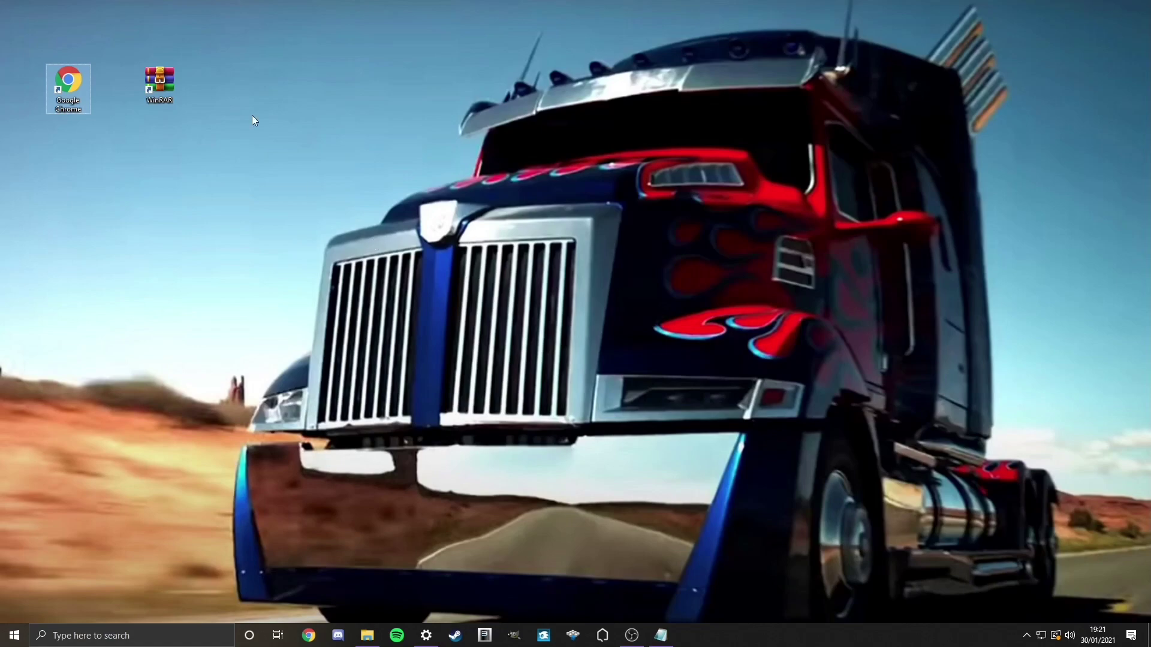
Step: In Chrome, go to the pasted link for the shared 'Destination Home 1.86 RPCS3 Offline Client 3.0' Drive folder
{"action": "double_click", "coordinate": [68, 85]}
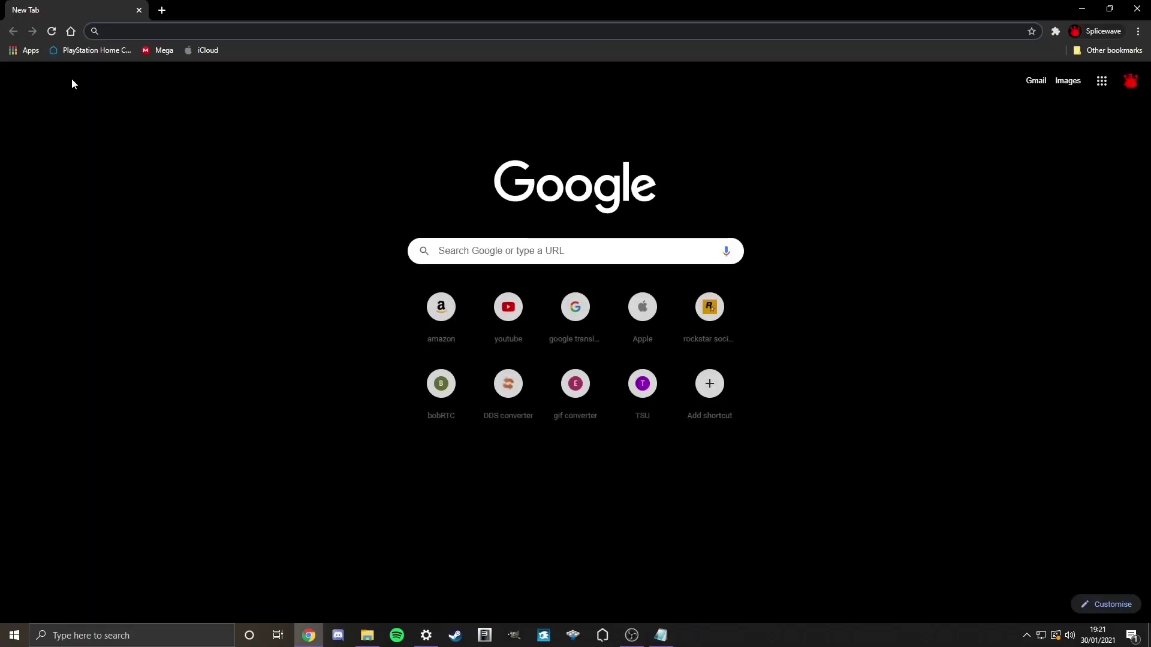
{"action": "left_click", "coordinate": [517, 255]}
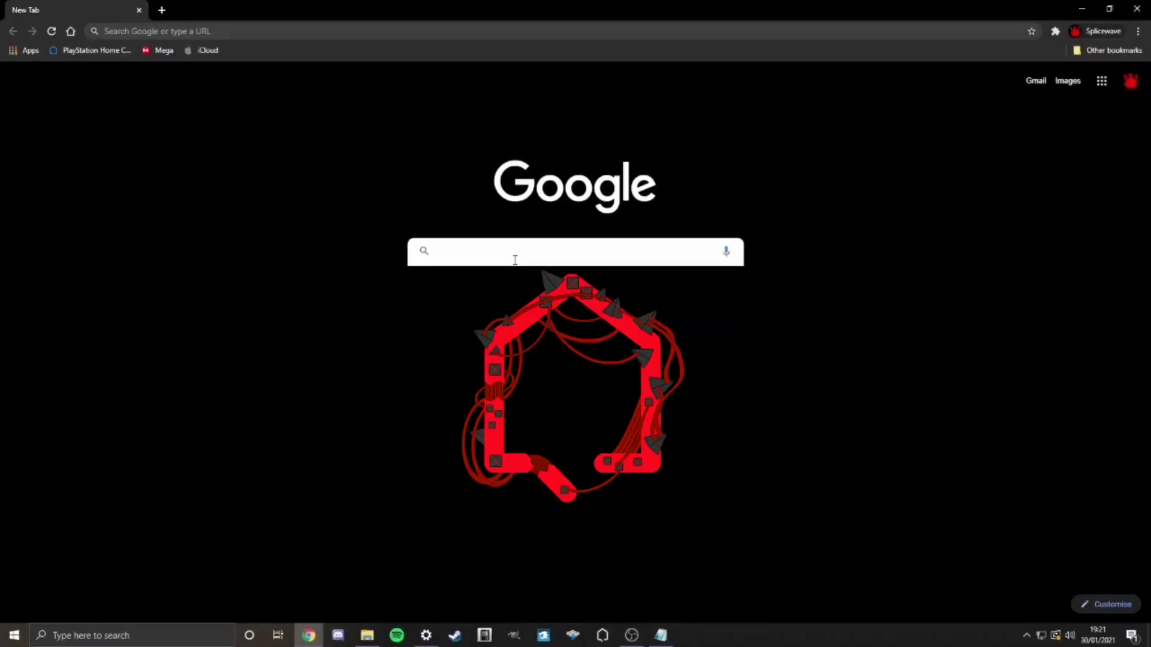
{"action": "key", "text": "Return"}
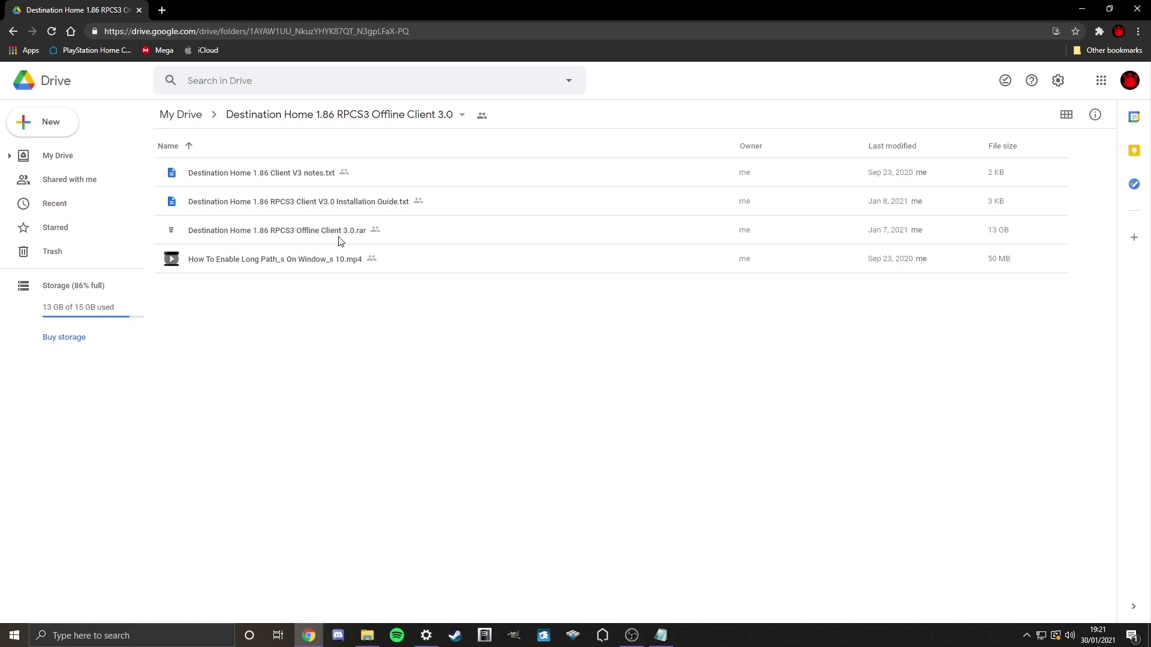
Step: Download the 13 GB Destination Home .rar archive, accepting the virus-scan warning
{"action": "right_click", "coordinate": [591, 233]}
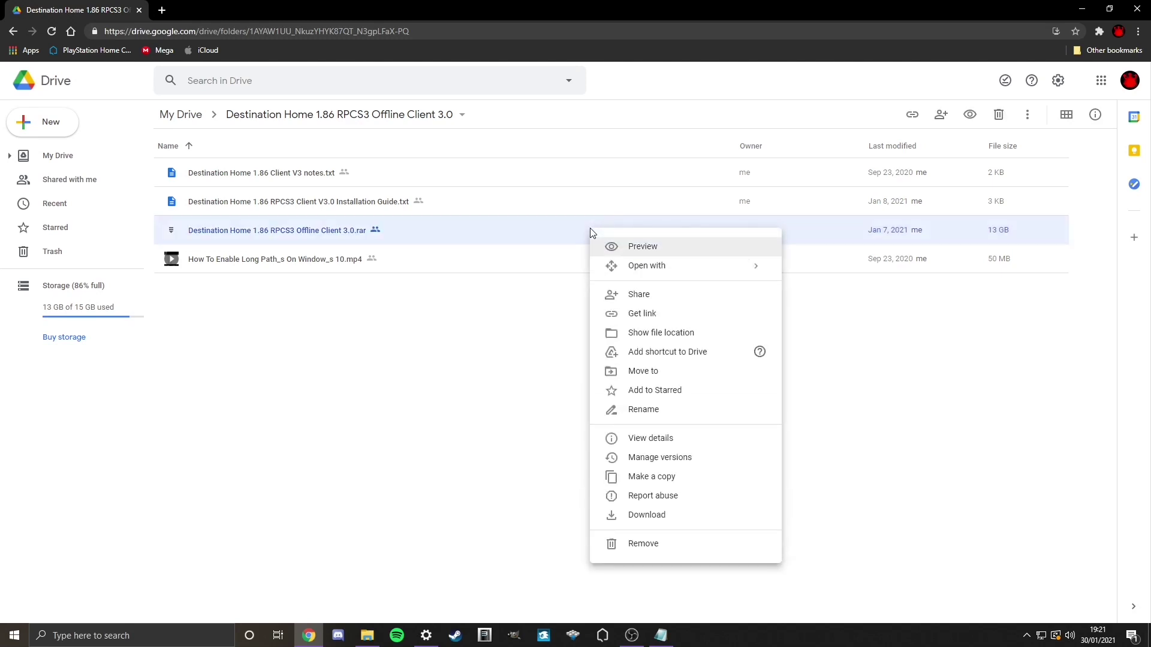
{"action": "left_click", "coordinate": [594, 517]}
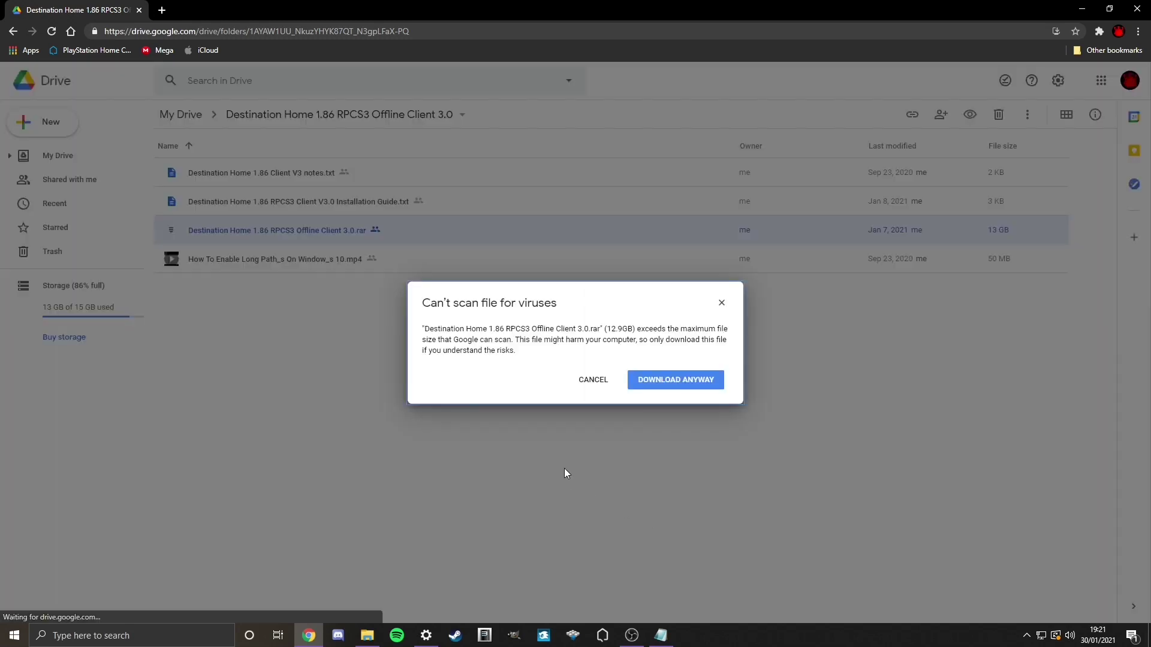
{"action": "left_click", "coordinate": [660, 378]}
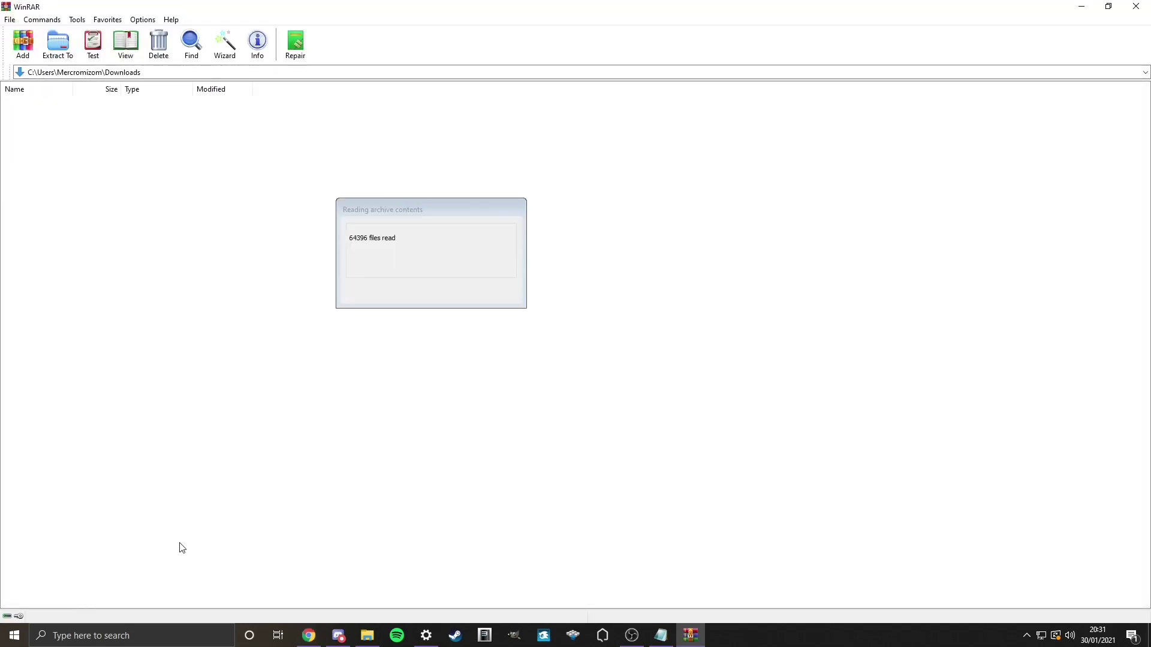
Step: Restore the WinRAR window to a smaller size and dismiss its licence reminder
{"action": "left_click", "coordinate": [1109, 6]}
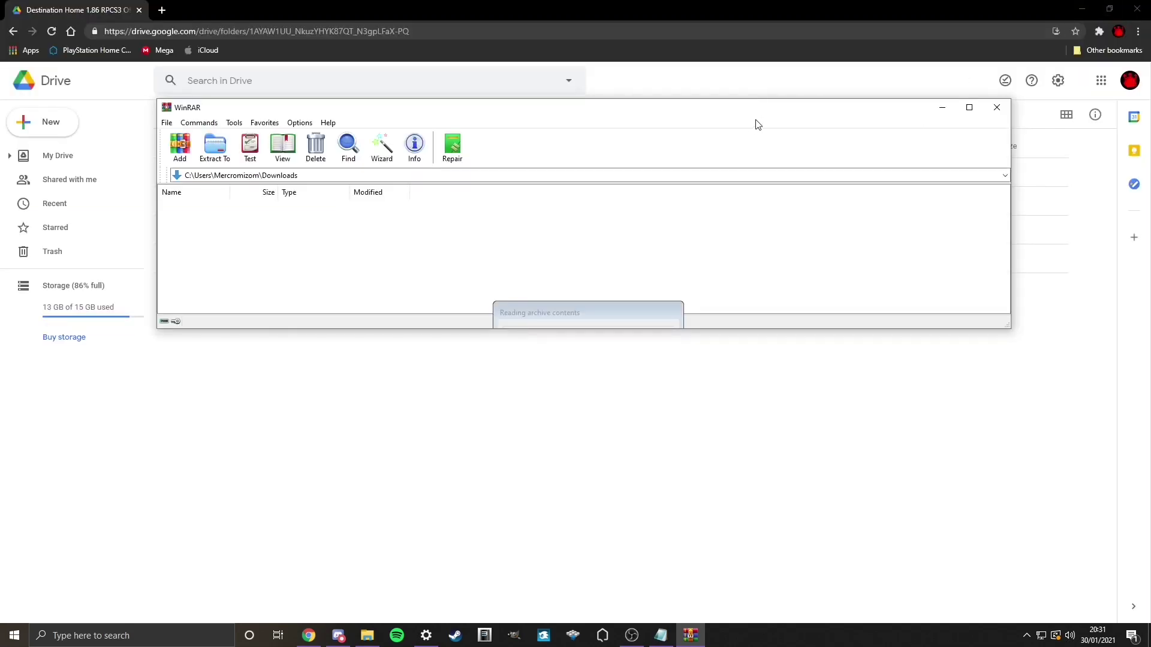
{"action": "left_click", "coordinate": [639, 330]}
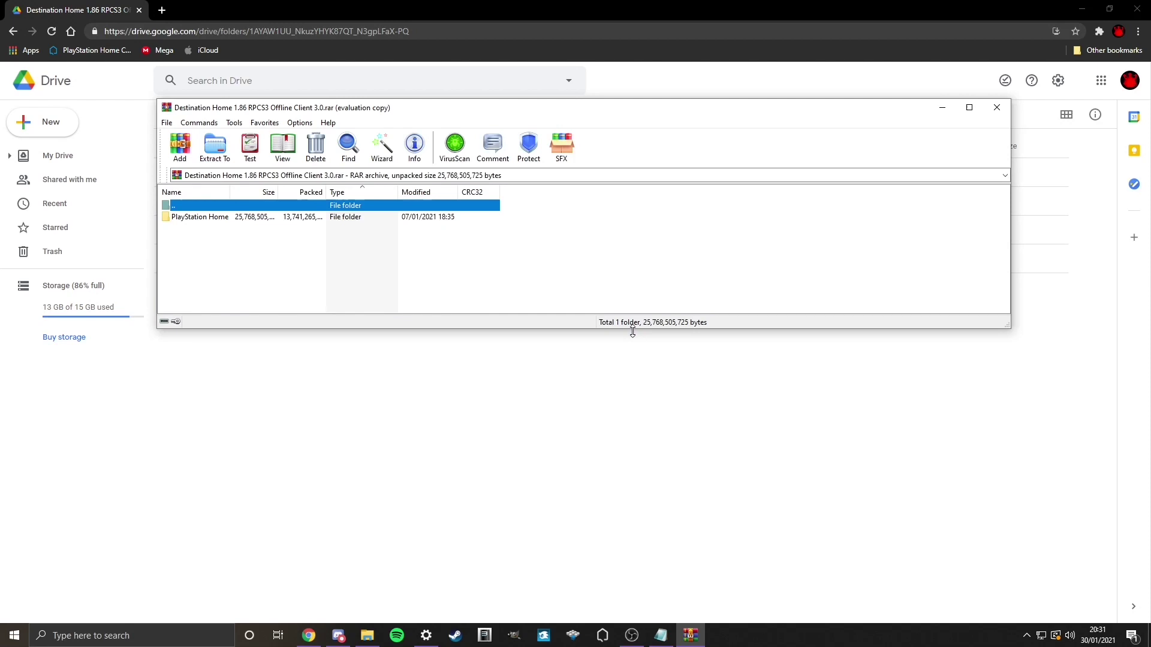
{"action": "left_click_drag", "start_coordinate": [621, 114], "coordinate": [731, 100]}
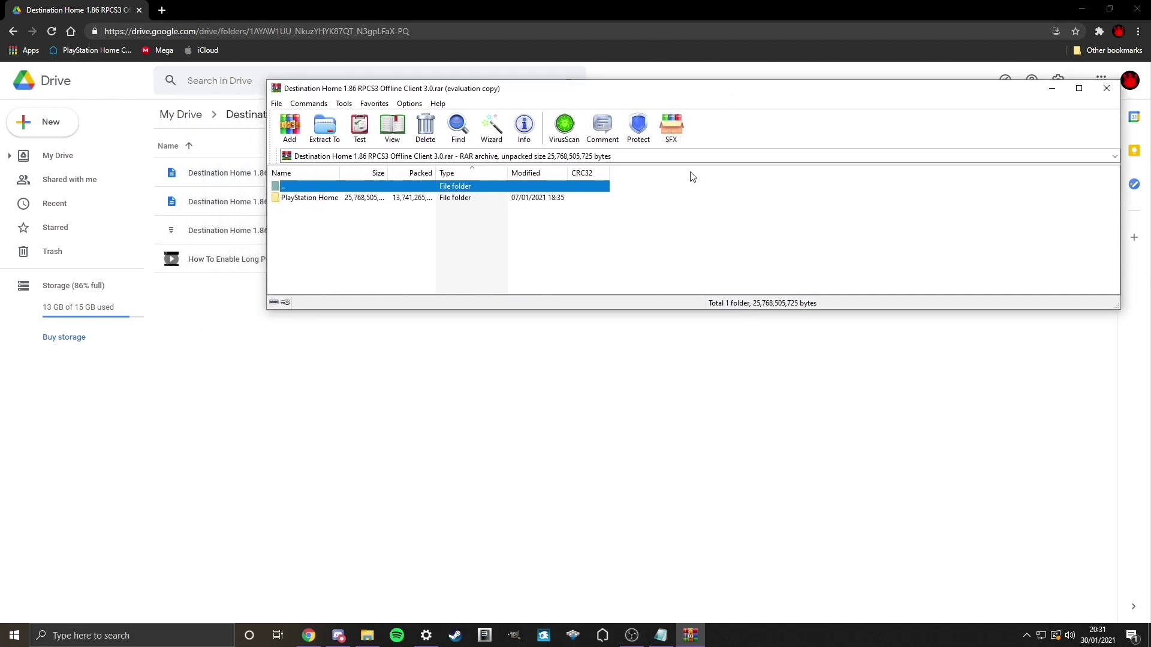
Step: Open File Explorer on This PC and move the WinRAR archive window to the right half
{"action": "left_click", "coordinate": [367, 635]}
{"action": "left_click_drag", "start_coordinate": [600, 88], "coordinate": [630, 95]}
{"action": "left_click_drag", "start_coordinate": [555, 94], "coordinate": [796, 42]}
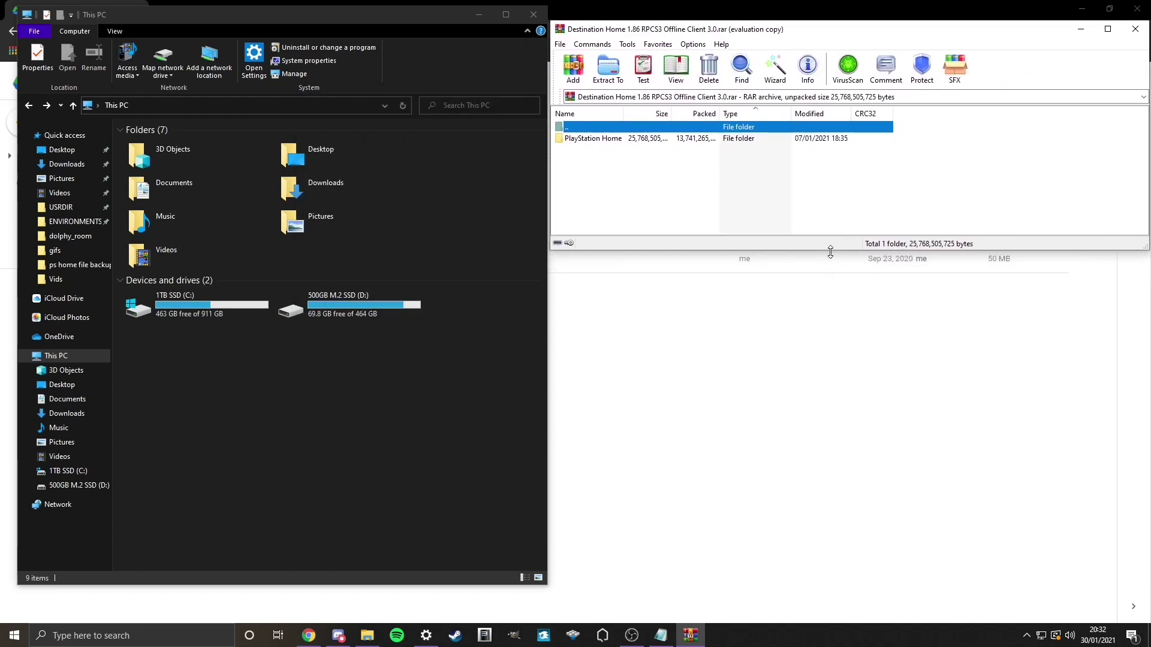
Step: Open 1TB SSD (C:) and drag the PlayStation Home folder from the enlarged WinRAR window into it
{"action": "left_click_drag", "start_coordinate": [830, 251], "coordinate": [853, 590]}
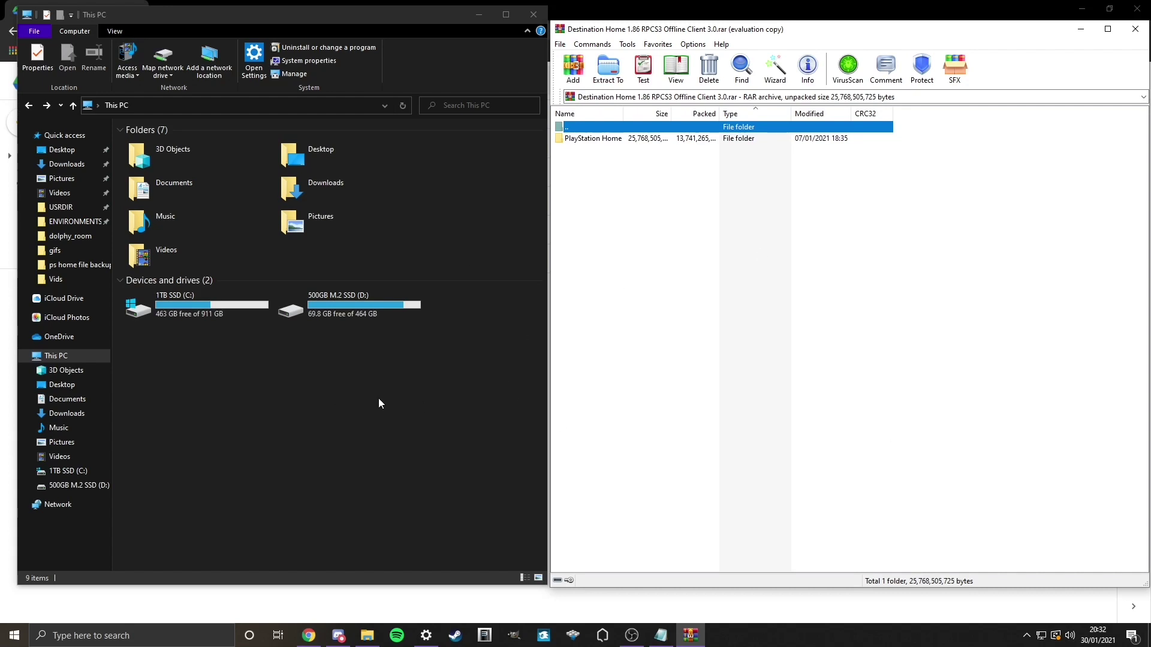
{"action": "double_click", "coordinate": [178, 308]}
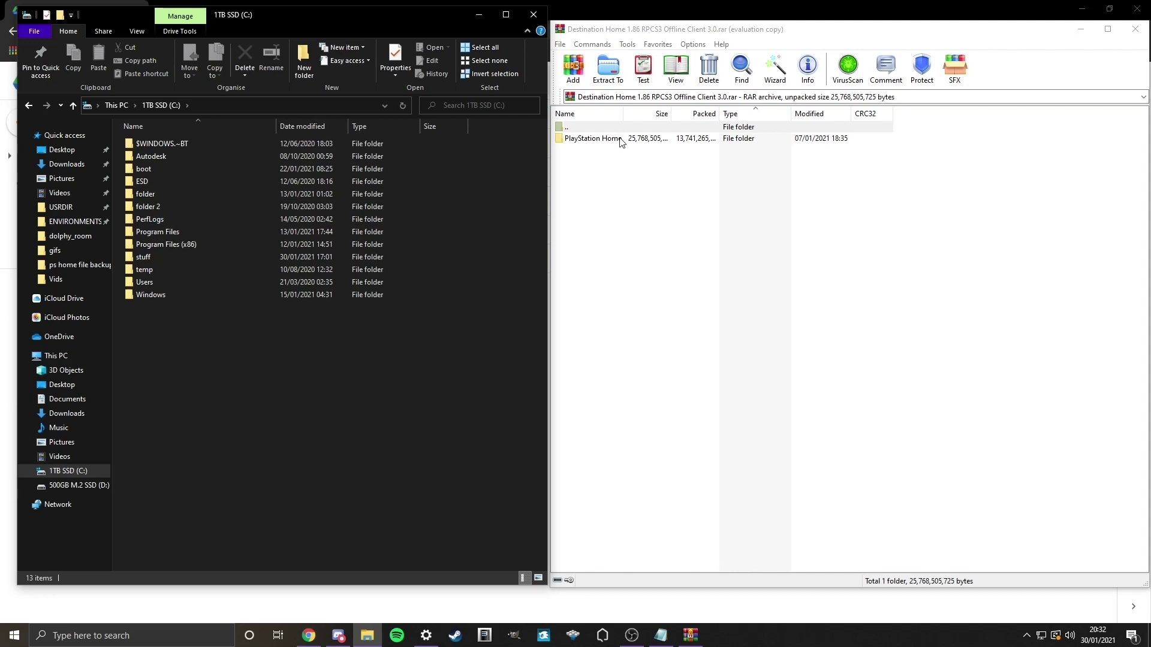
{"action": "left_click_drag", "start_coordinate": [620, 144], "coordinate": [207, 358]}
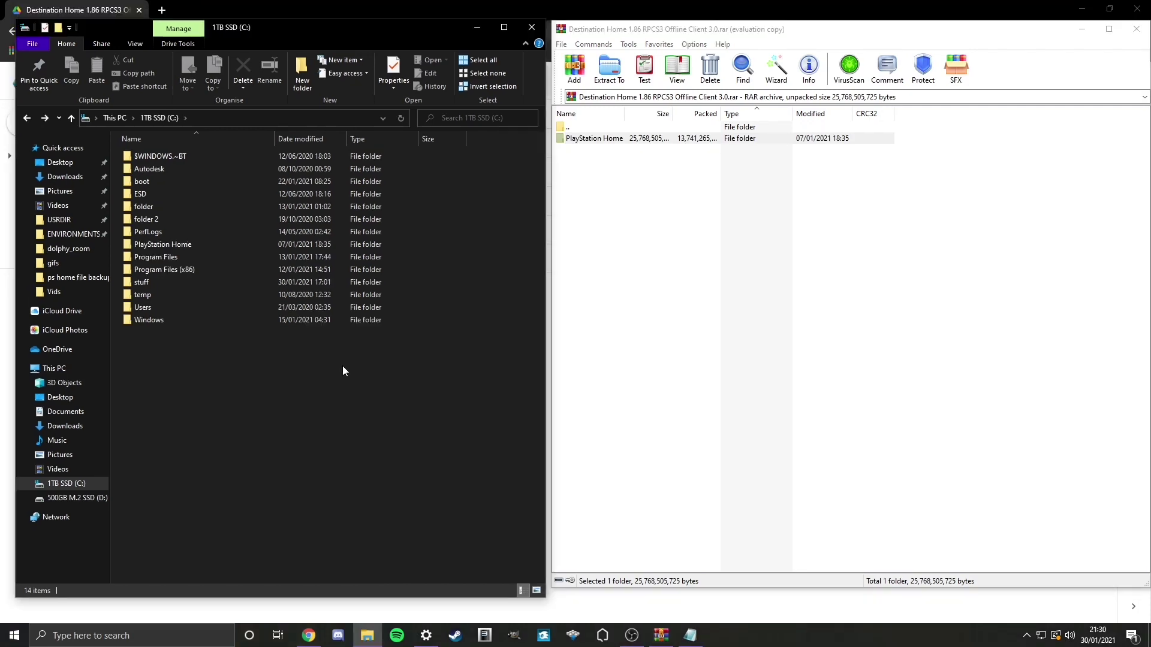
Step: Open C:\PlayStation Home and run rpcs3.exe
{"action": "double_click", "coordinate": [259, 241]}
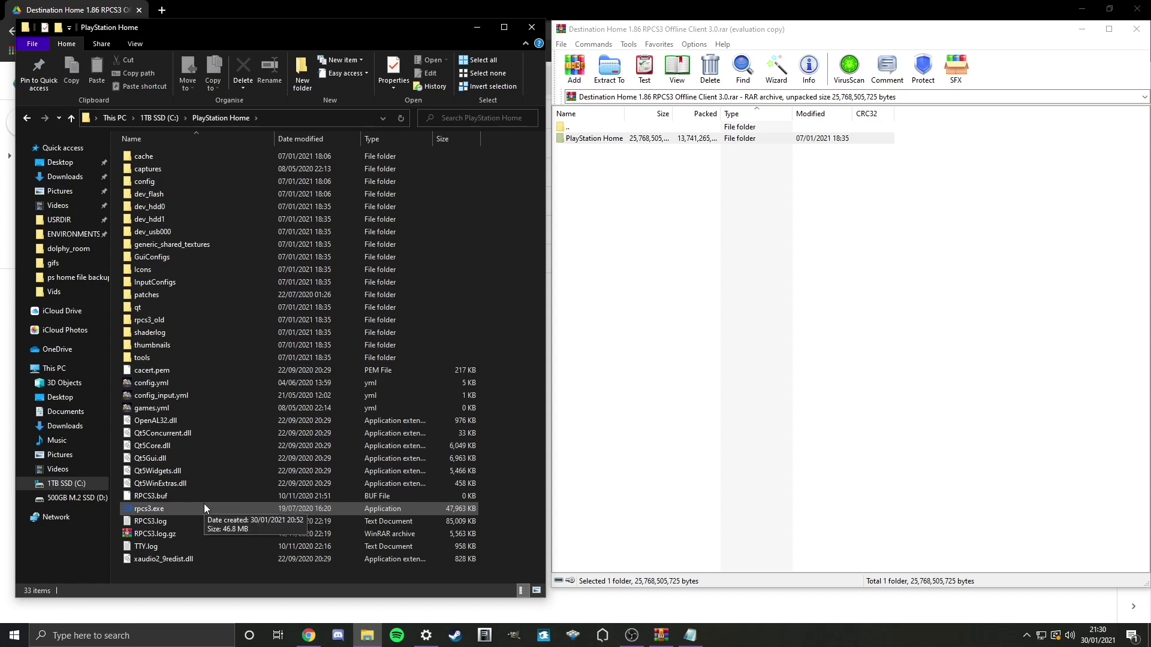
{"action": "double_click", "coordinate": [189, 509]}
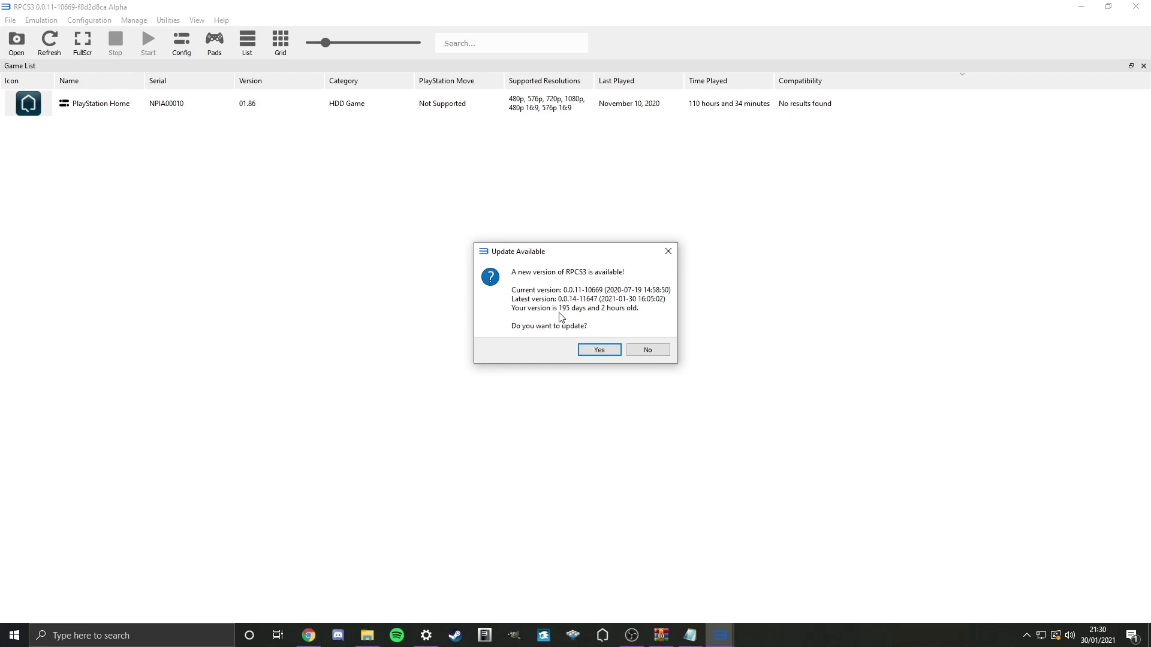
Step: Answer No to RPCS3's Update Available prompt
{"action": "left_click", "coordinate": [648, 350]}
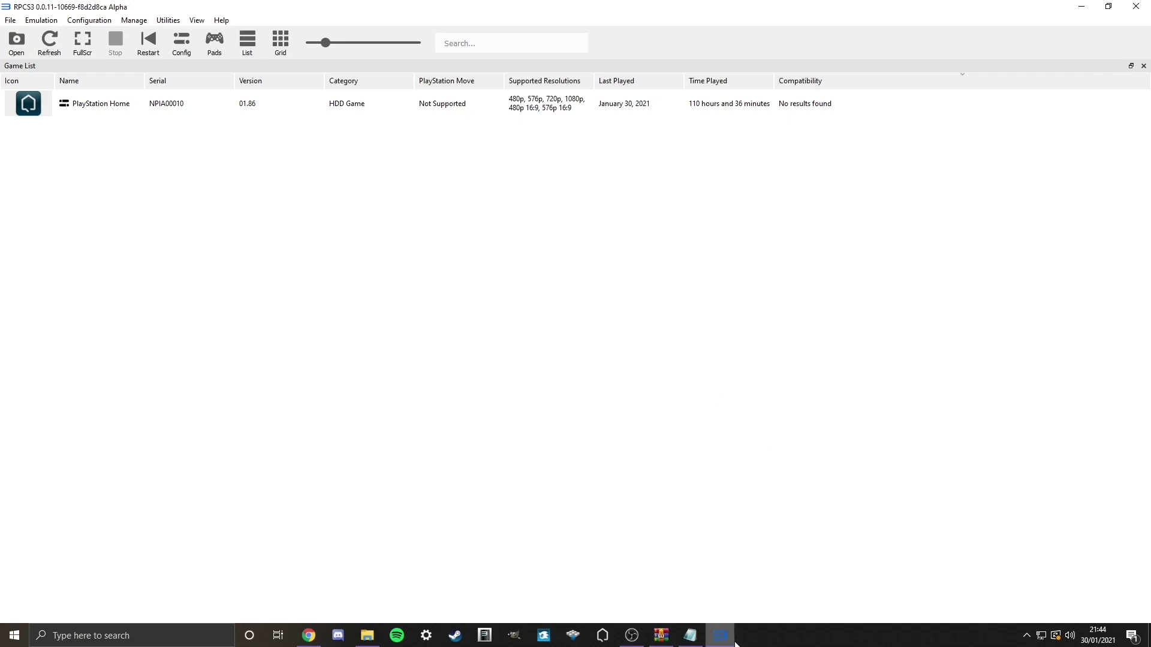
Step: Pin RPCS3 to the Windows taskbar from its taskbar icon's menu
{"action": "right_click", "coordinate": [714, 638]}
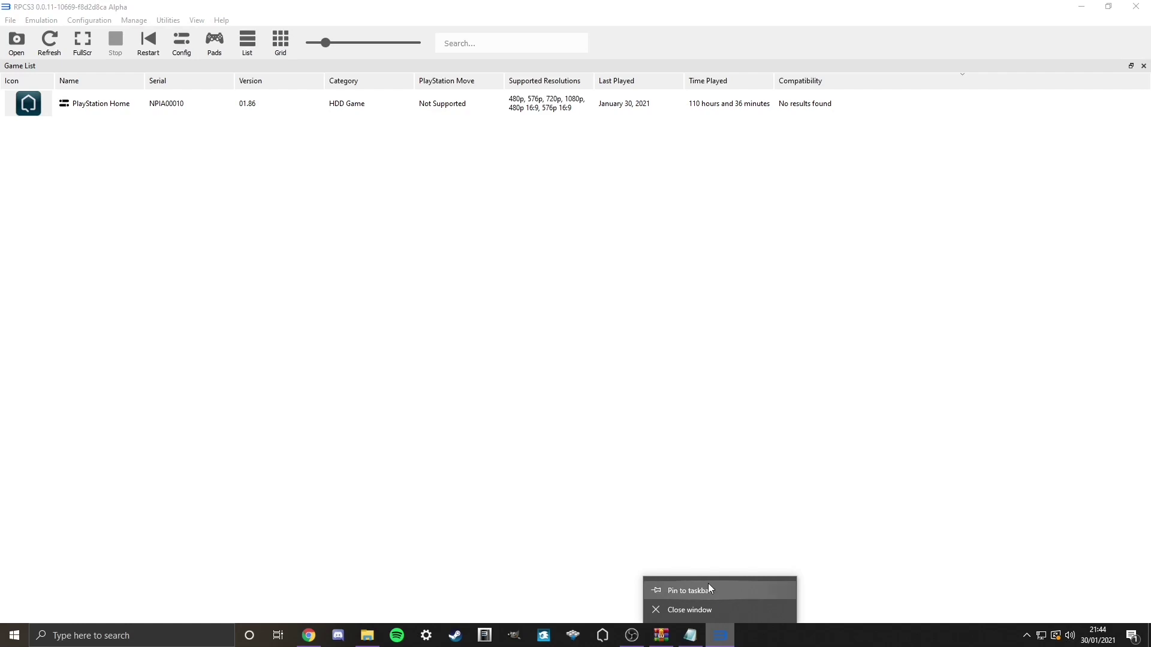
{"action": "left_click", "coordinate": [689, 590]}
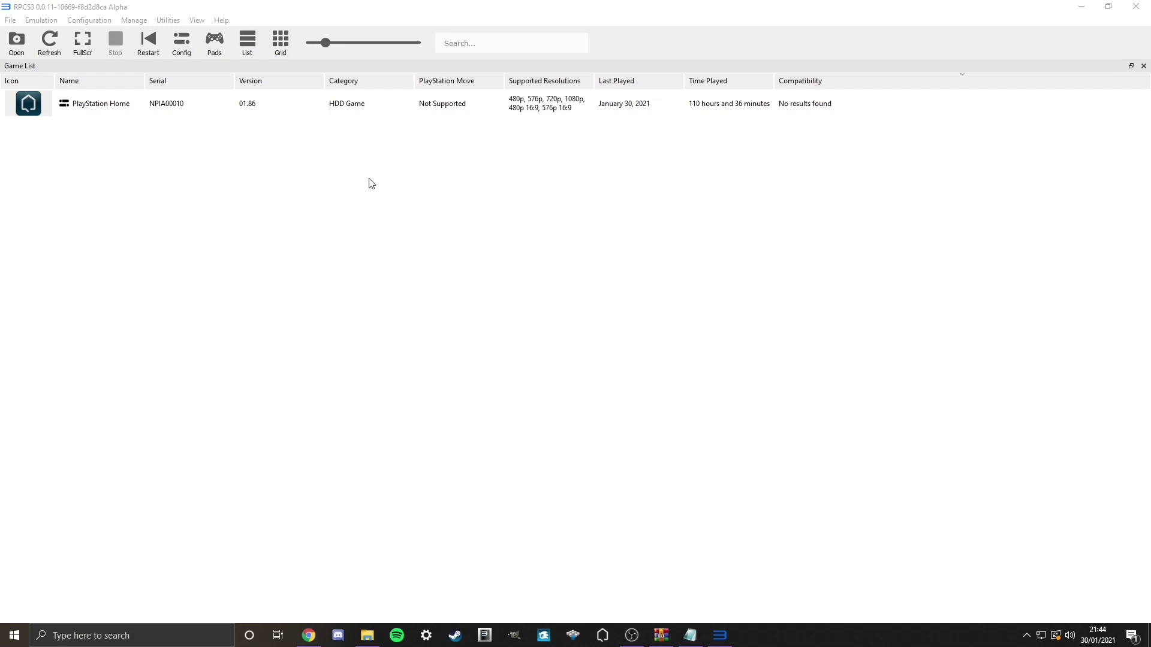
Step: Switch Player 1's input handler to Keyboard in Gamepad Settings, then close the dialog
{"action": "left_click", "coordinate": [216, 44]}
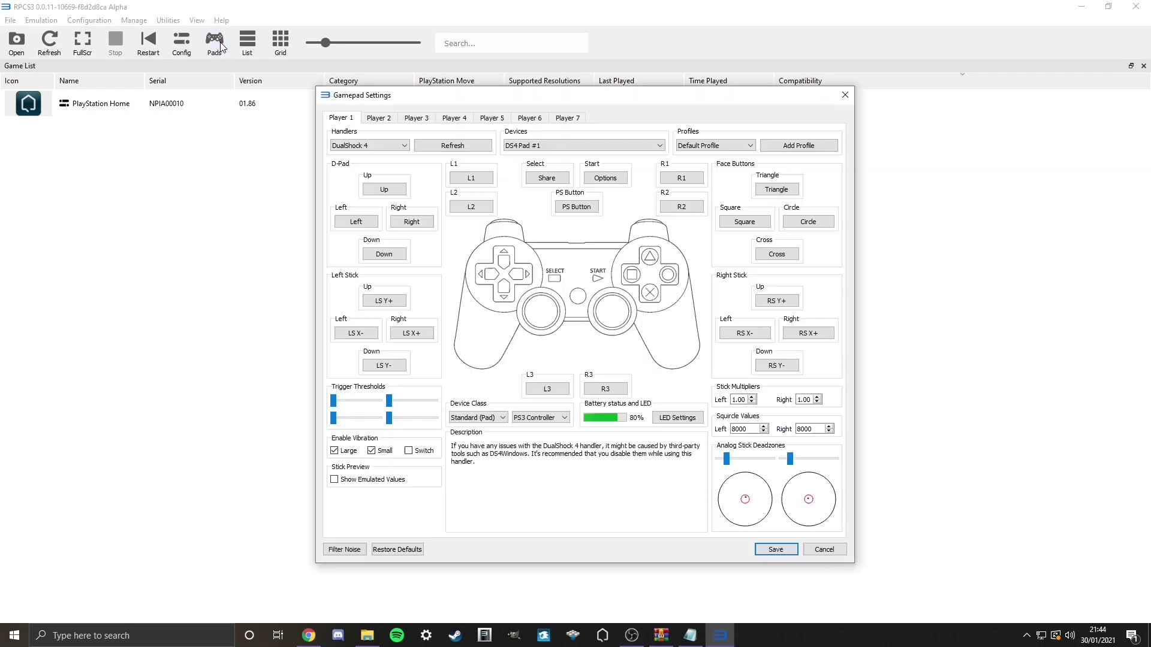
{"action": "left_click", "coordinate": [366, 147]}
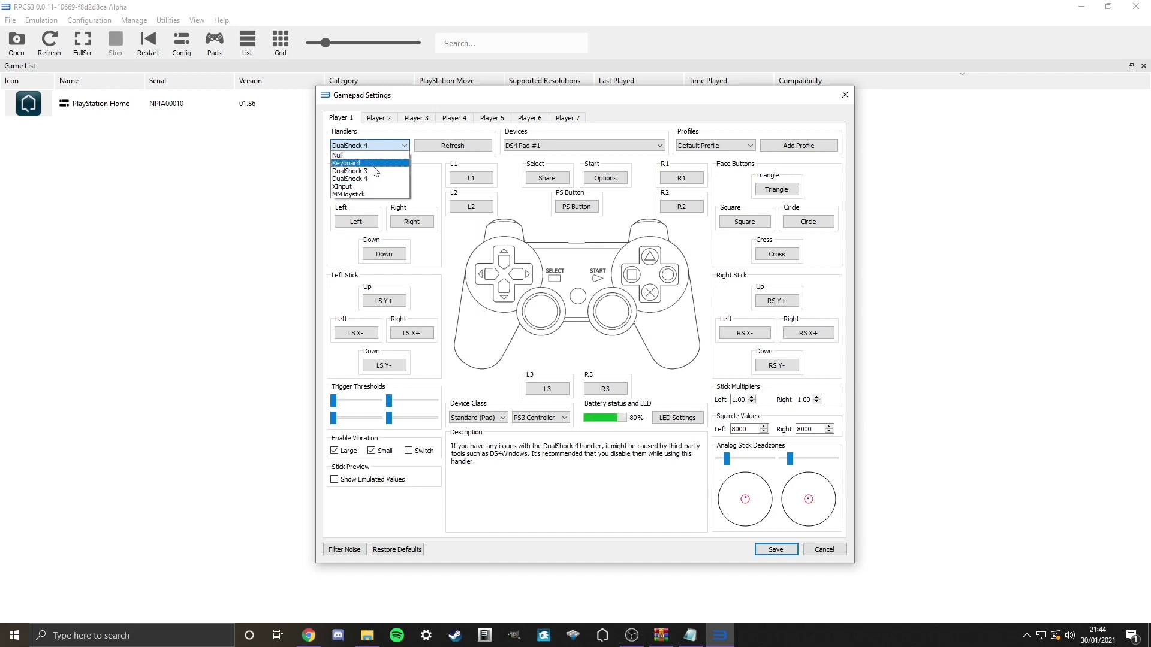
{"action": "left_click", "coordinate": [374, 166]}
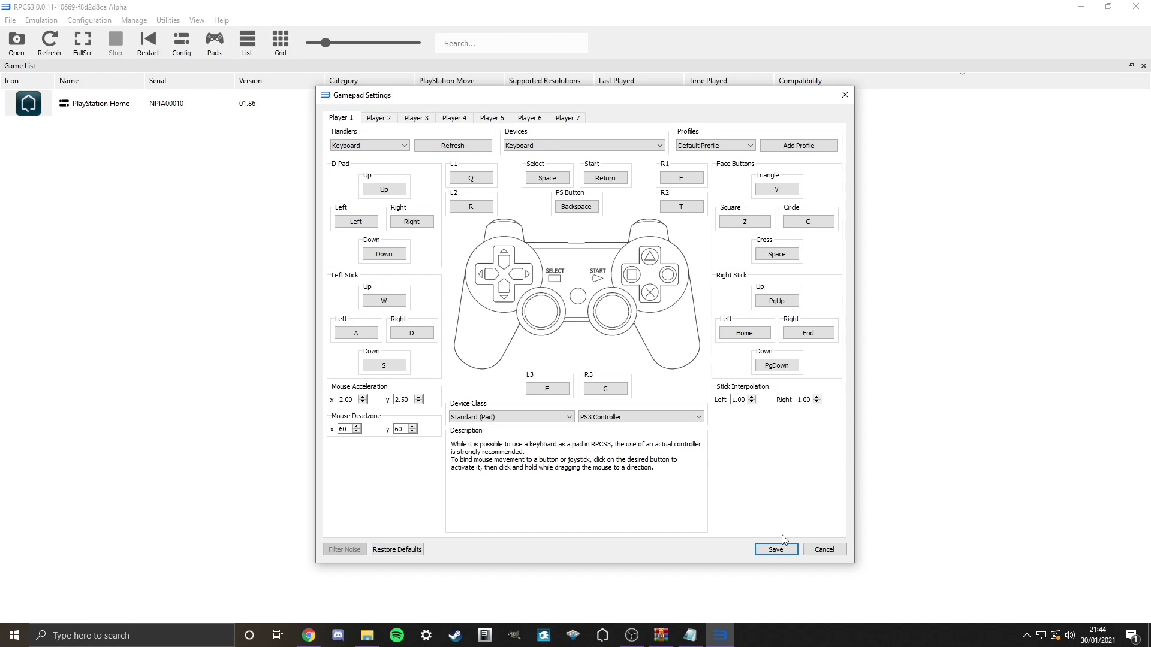
{"action": "left_click", "coordinate": [845, 96]}
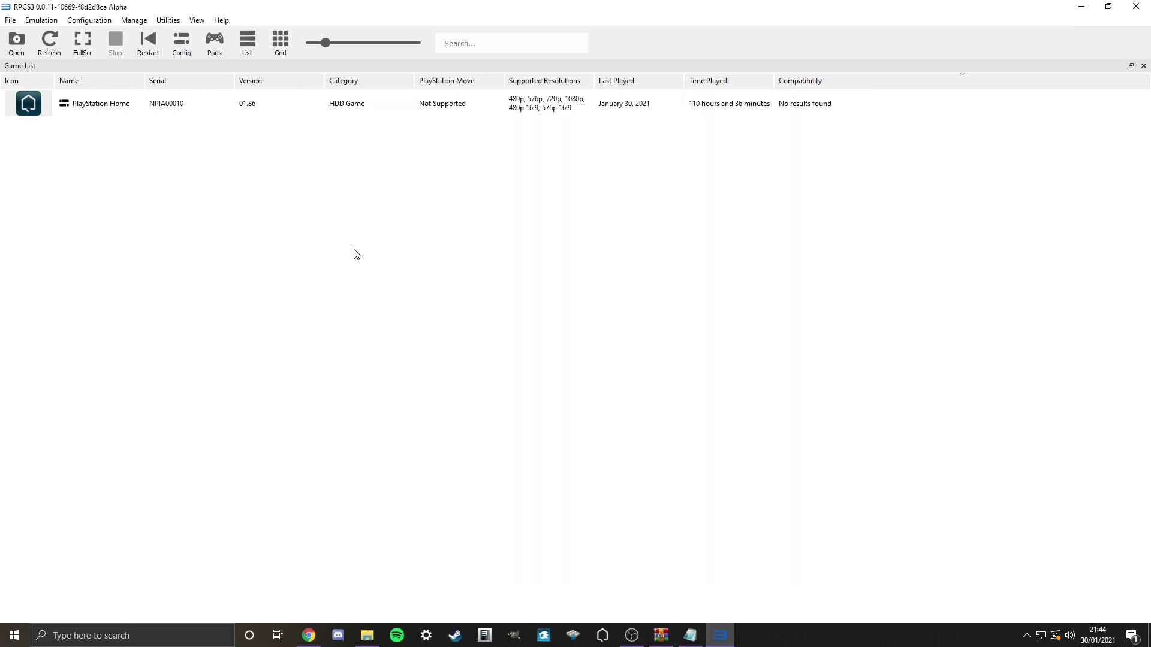
Step: Start PlayStation Home (NPIA00010) from the RPCS3 game list
{"action": "left_click", "coordinate": [198, 104]}
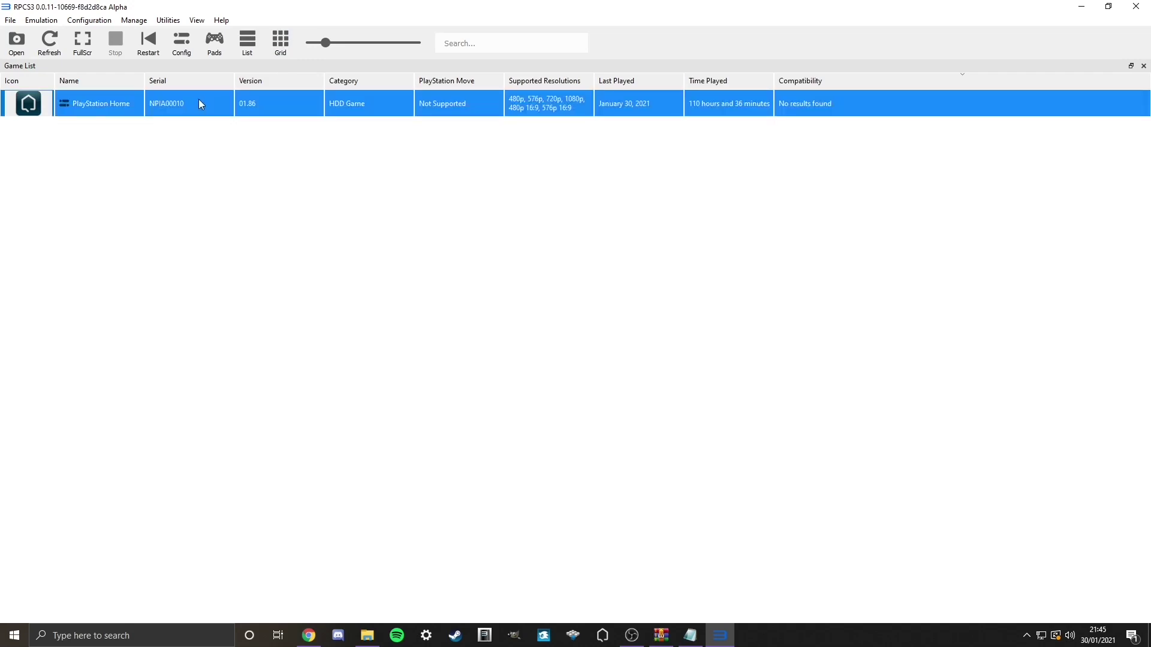
{"action": "double_click", "coordinate": [200, 100]}
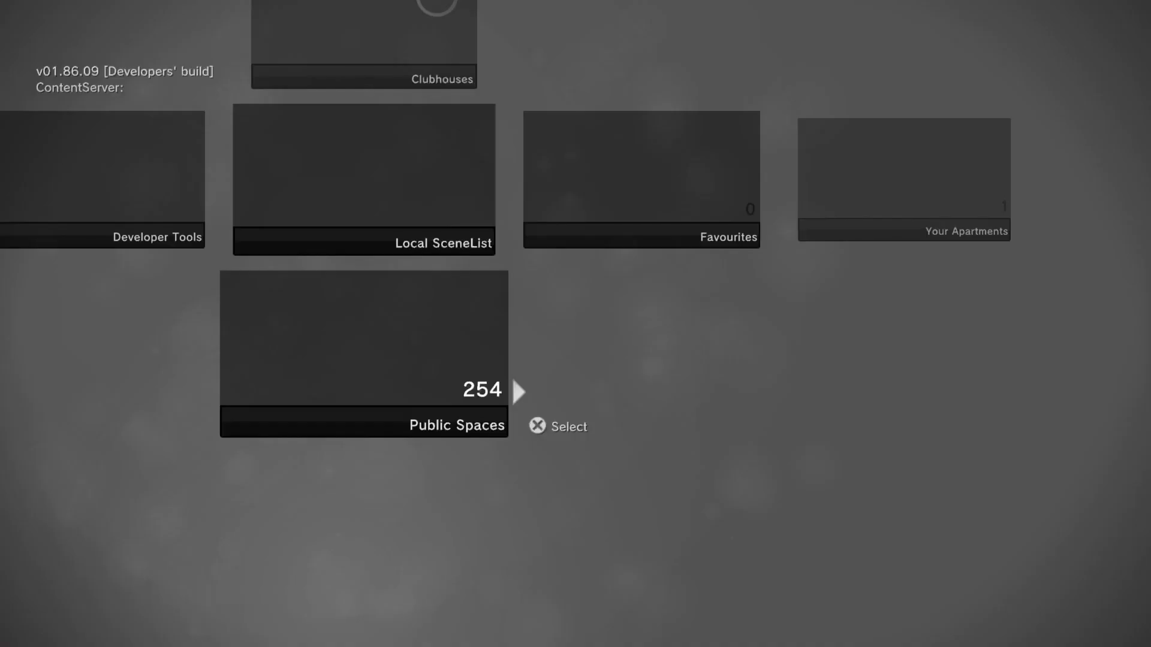
Step: Pick Acorn Meadows Park from the Public Spaces list and close the on-screen keyboard
{"action": "key", "text": "Return"}
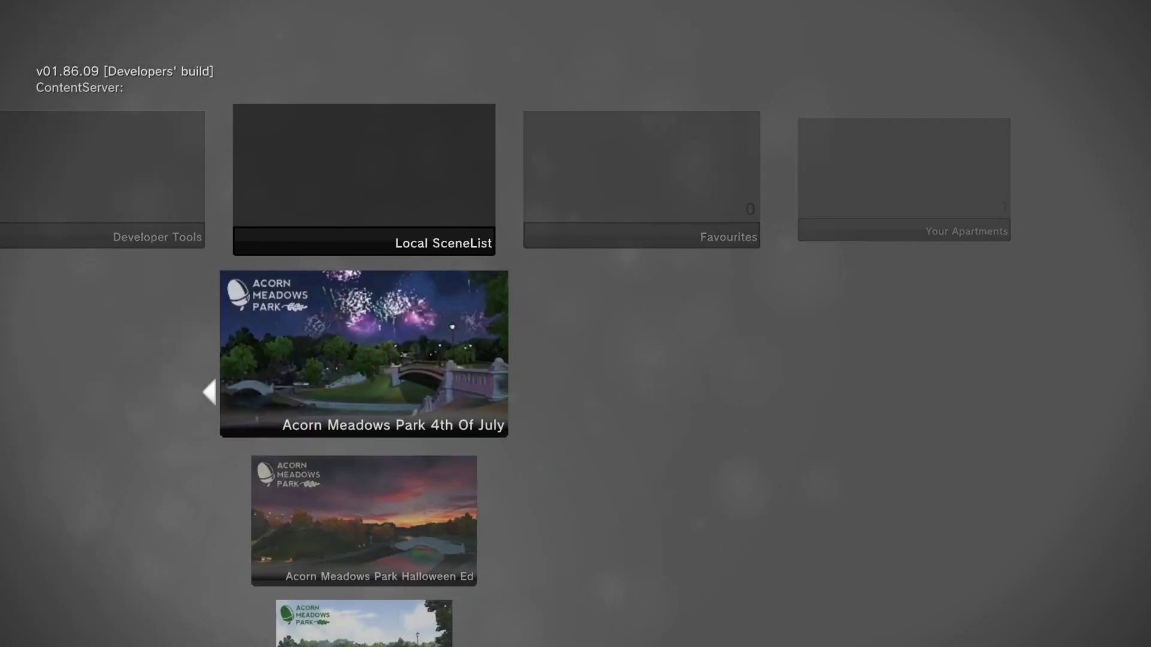
{"action": "key", "text": "Down"}
{"action": "key", "text": "Down"}
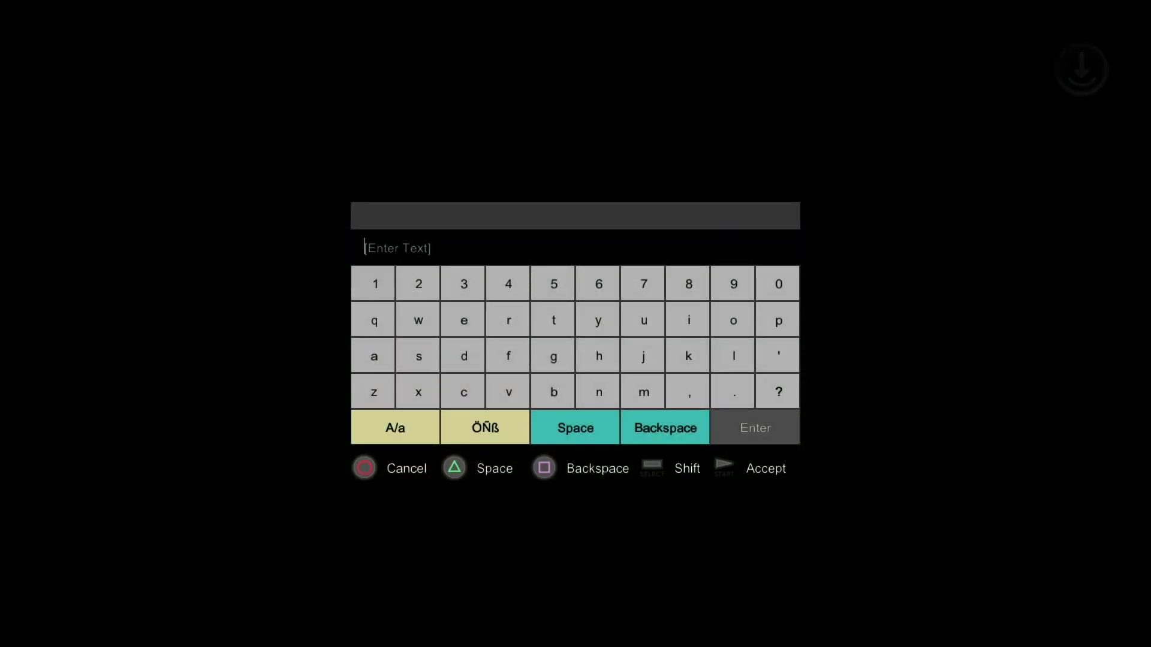
{"action": "key", "text": "Escape"}
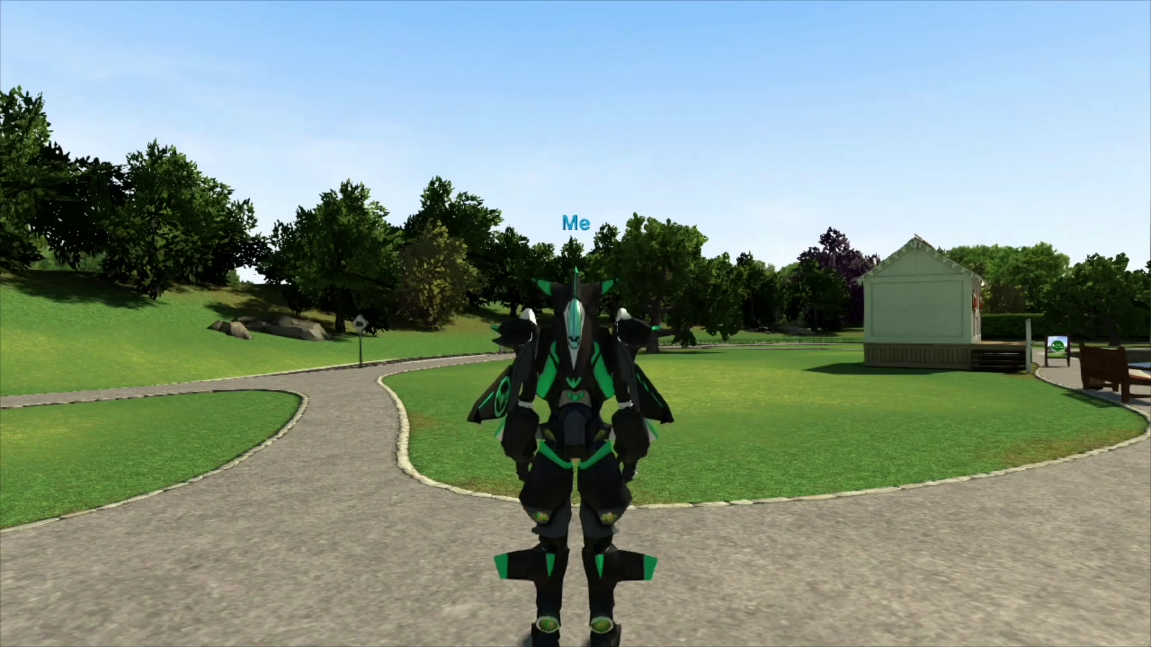
Step: Walk the robot along the park path, then transform into a jet and fly over the pond
{"action": "key", "text": "w"}
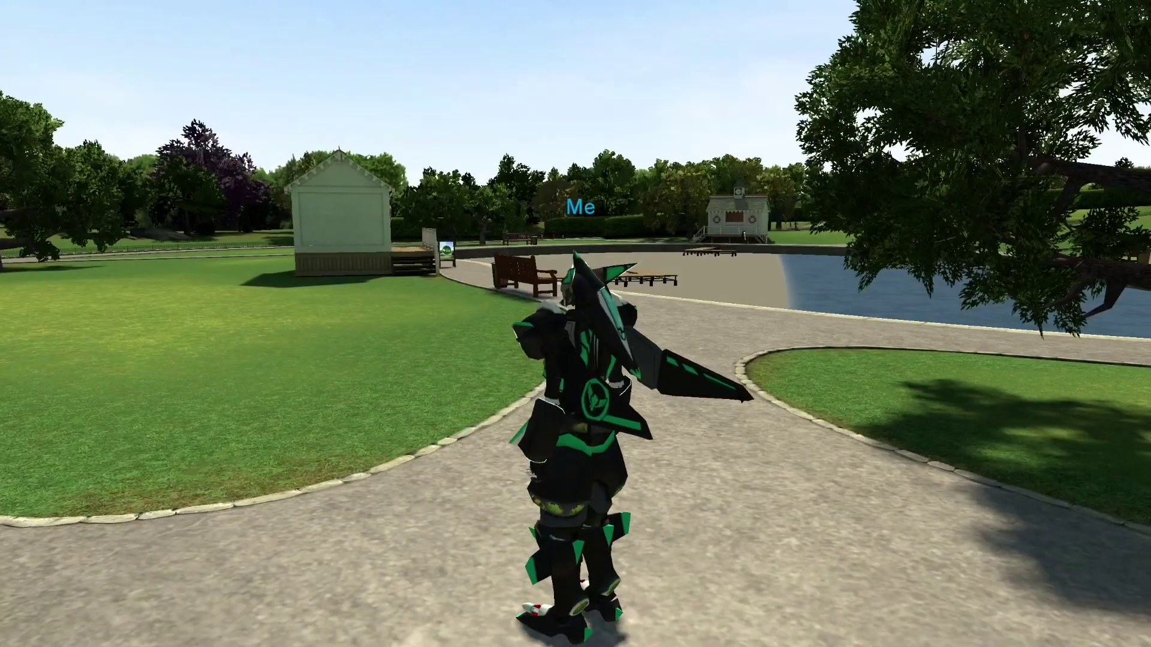
{"action": "key", "text": "shift"}
{"action": "key", "text": "w"}
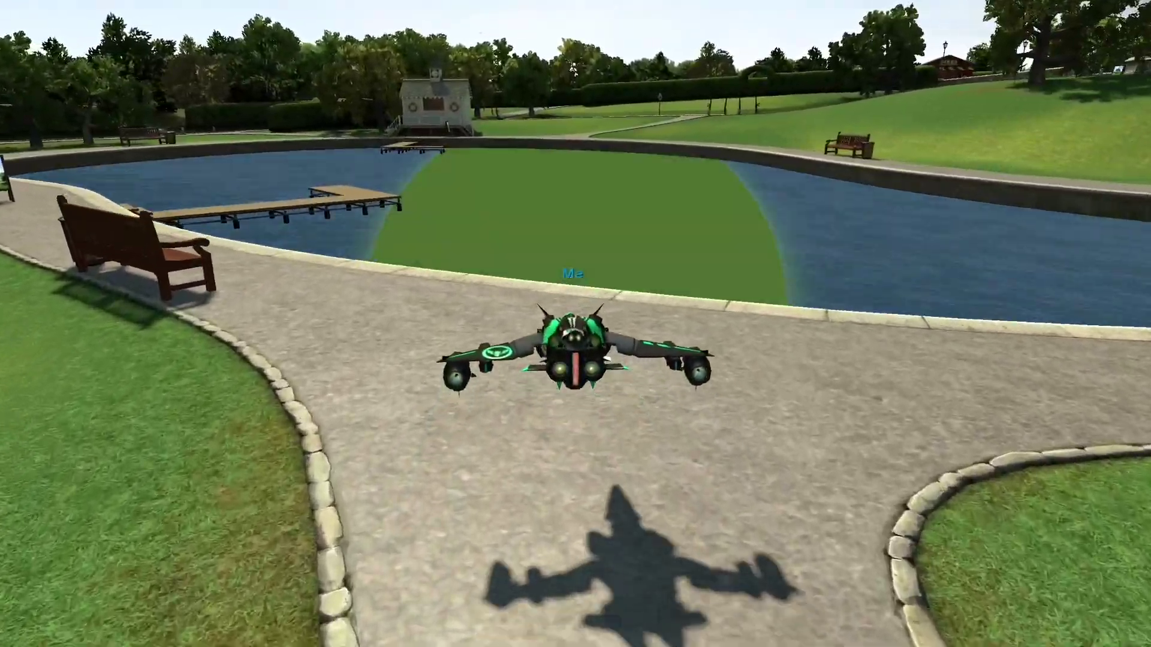
{"action": "key", "text": "a"}
{"action": "key", "text": "shift"}
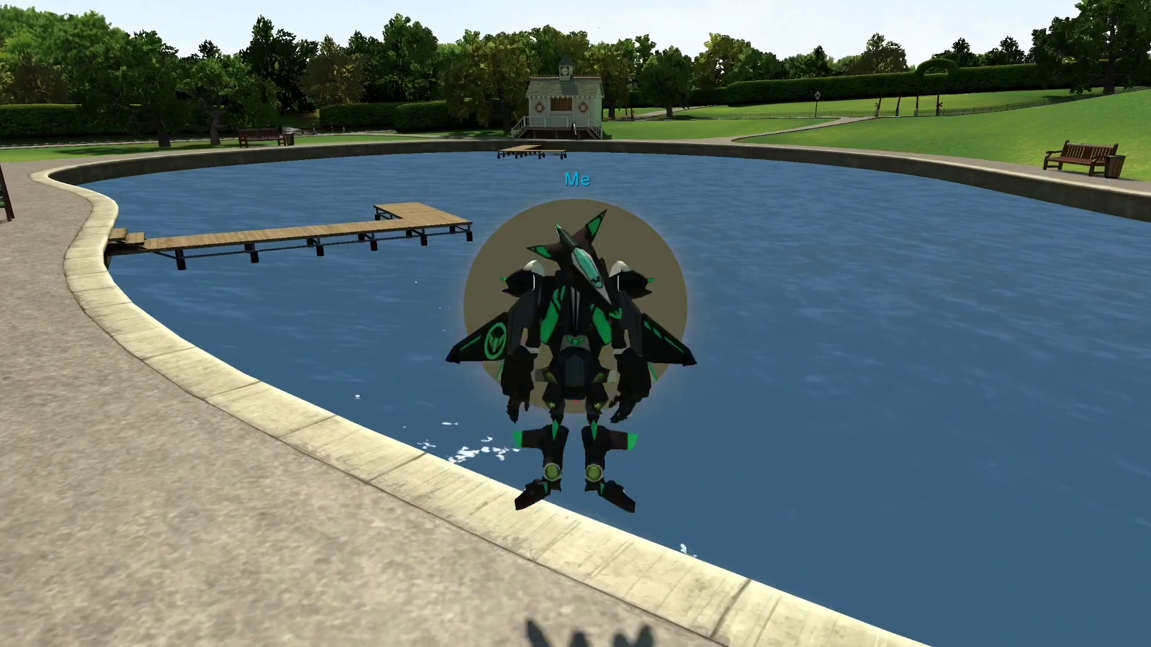